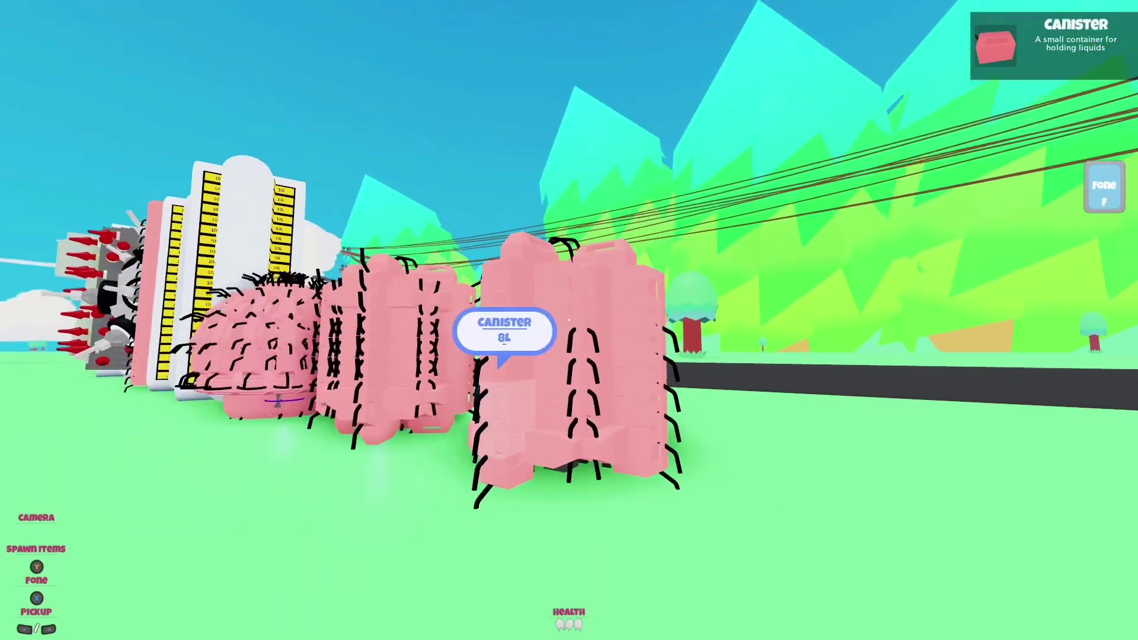
Tour the canister lineup past the spiked ball to the pink striped towers, then view the remote.
{"action": "key", "text": "s"}
{"action": "key", "text": "a"}
{"action": "key", "text": "w"}
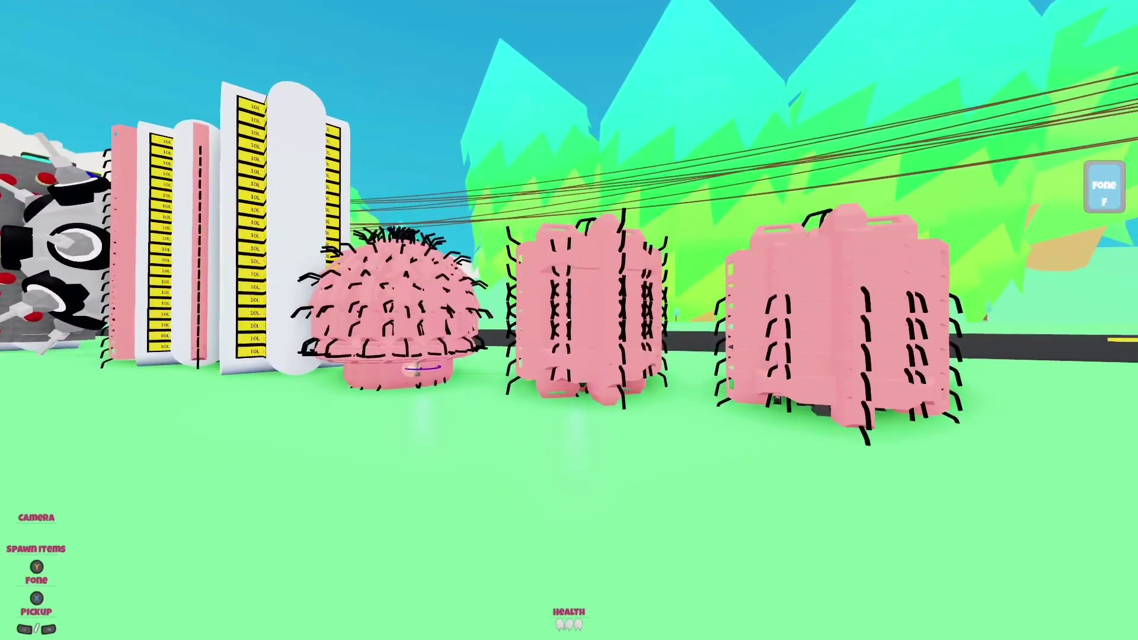
{"action": "key", "text": "a"}
{"action": "key", "text": "w"}
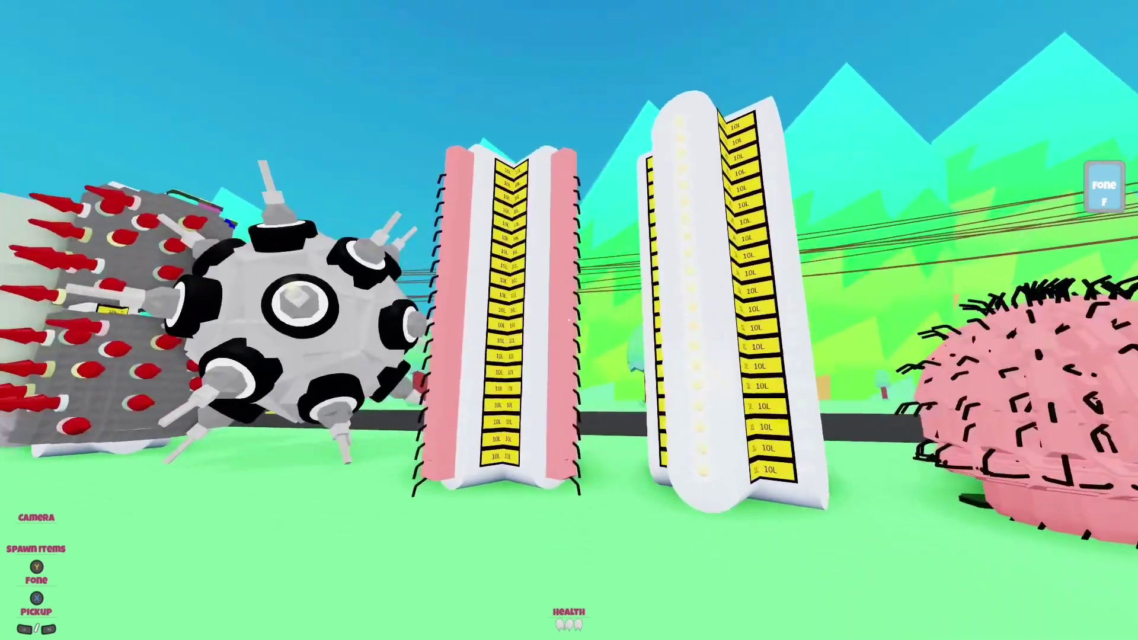
{"action": "key", "text": "a"}
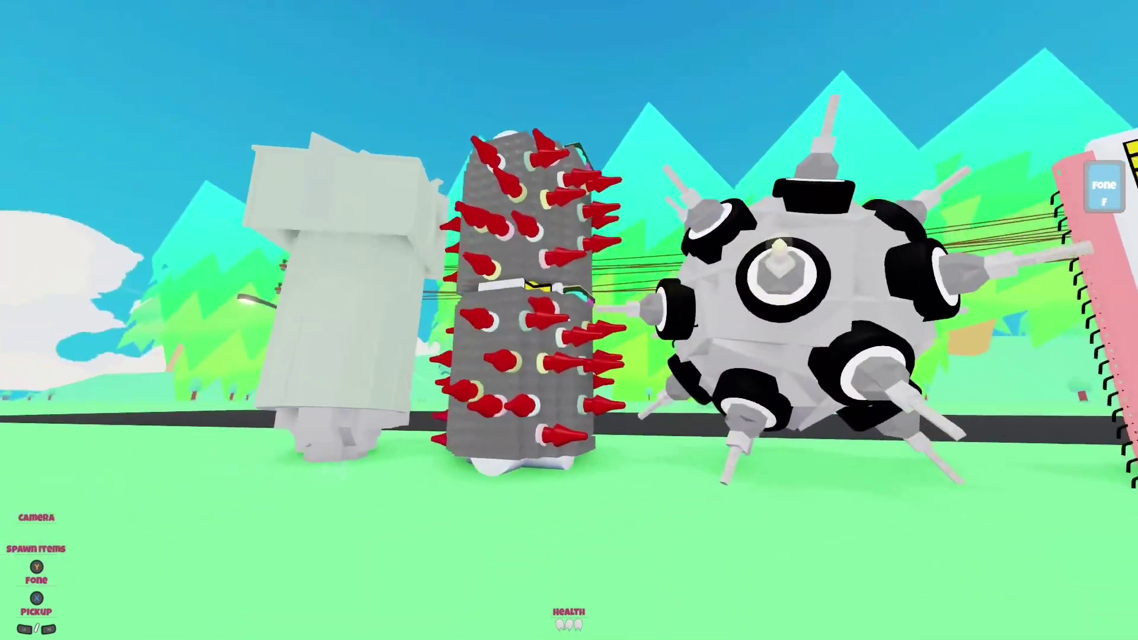
{"action": "key", "text": "s"}
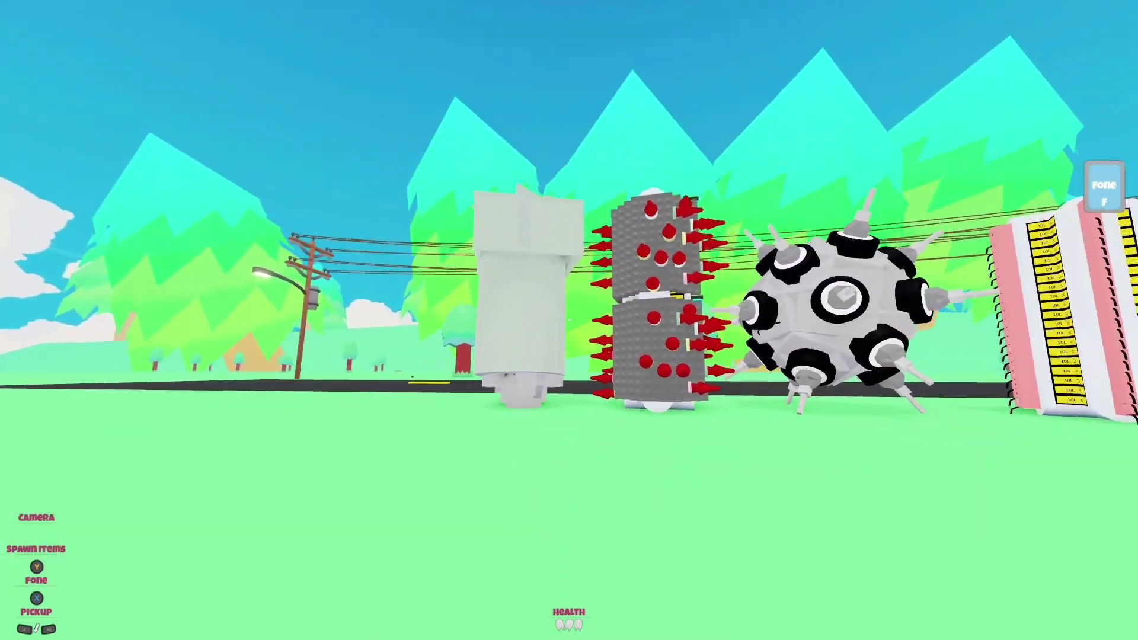
{"action": "key", "text": "d"}
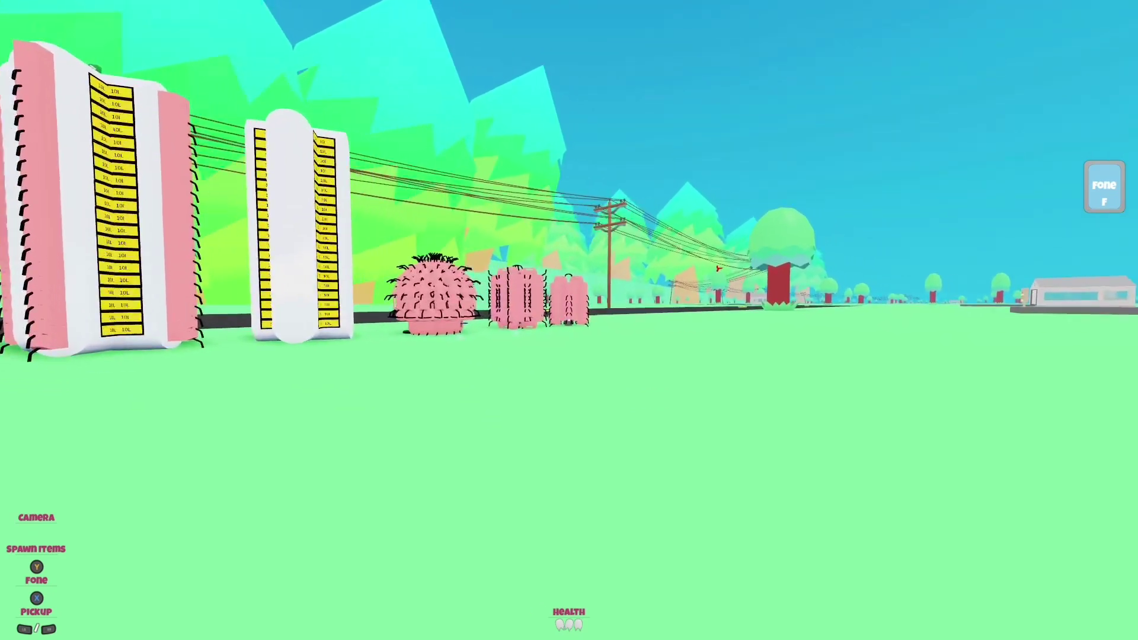
{"action": "key", "text": "w"}
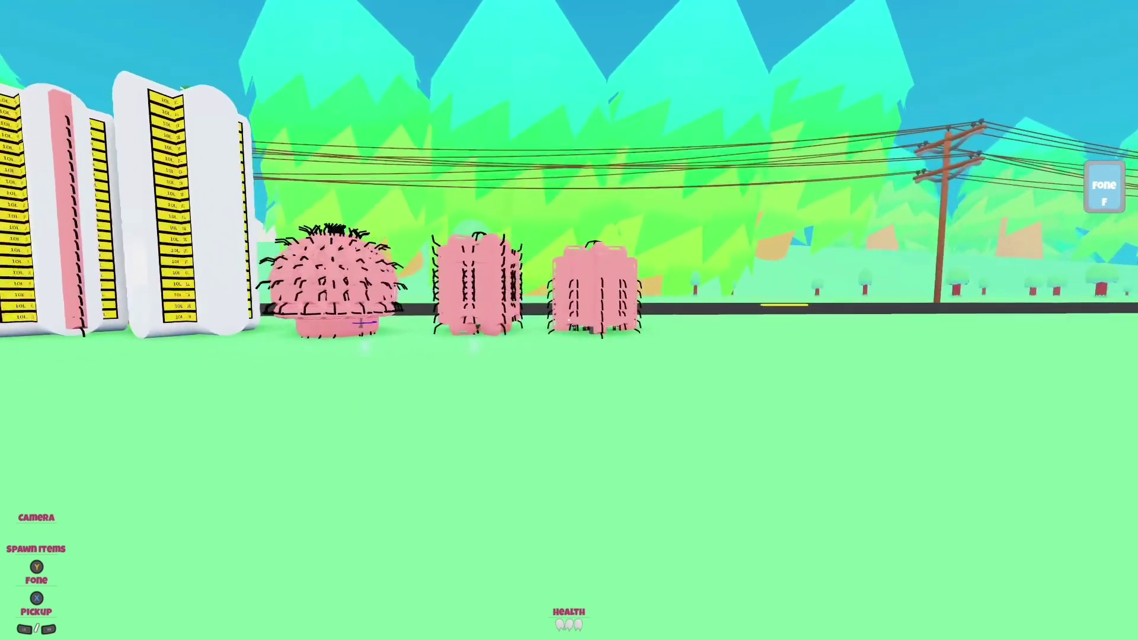
{"action": "key", "text": "q"}
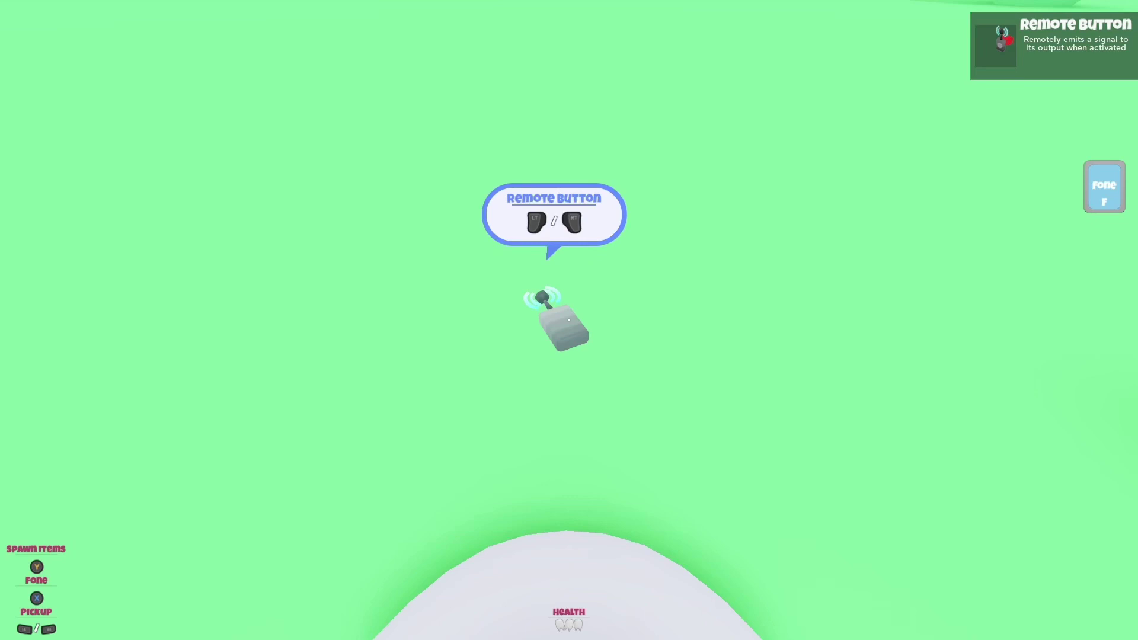
Grab the Remote Button, drop it on the grass, then grab it again to blow up the lineup.
{"action": "left_click", "coordinate": [569, 320]}
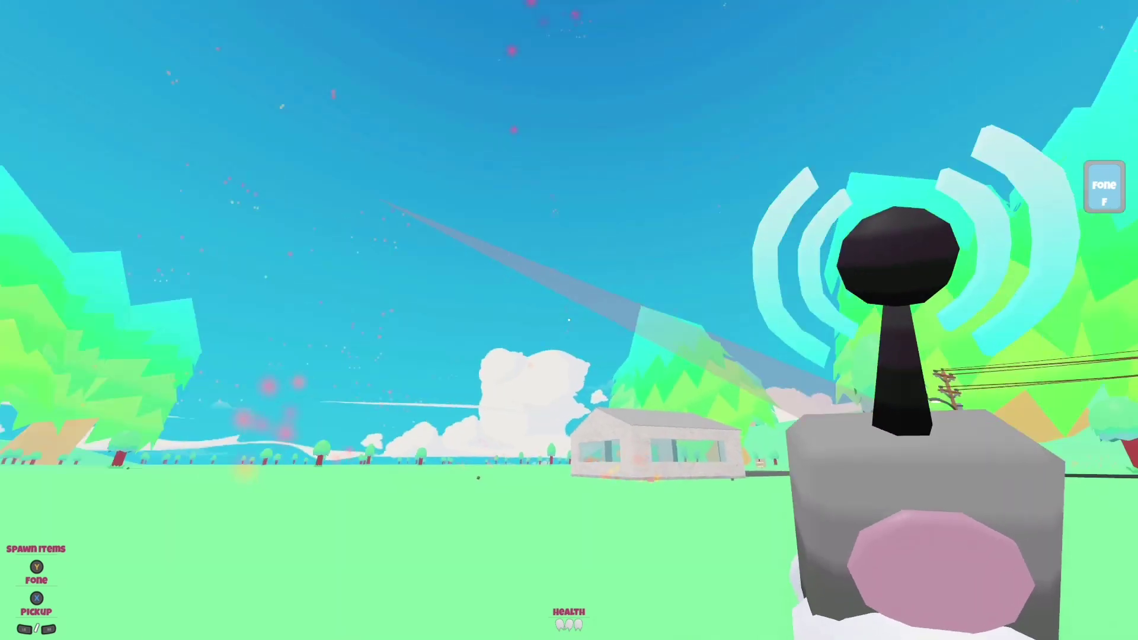
{"action": "right_click", "coordinate": [569, 321]}
{"action": "left_click", "coordinate": [569, 320]}
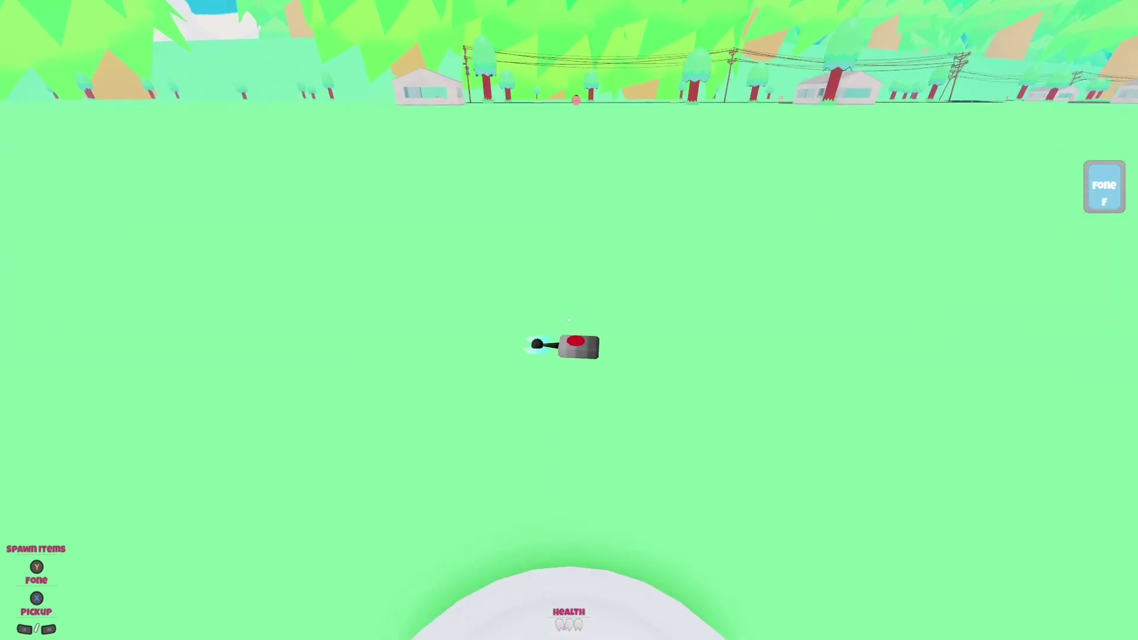
Pick up the joystick remote and fire it to blow up the distant bomb.
{"action": "left_click", "coordinate": [569, 320]}
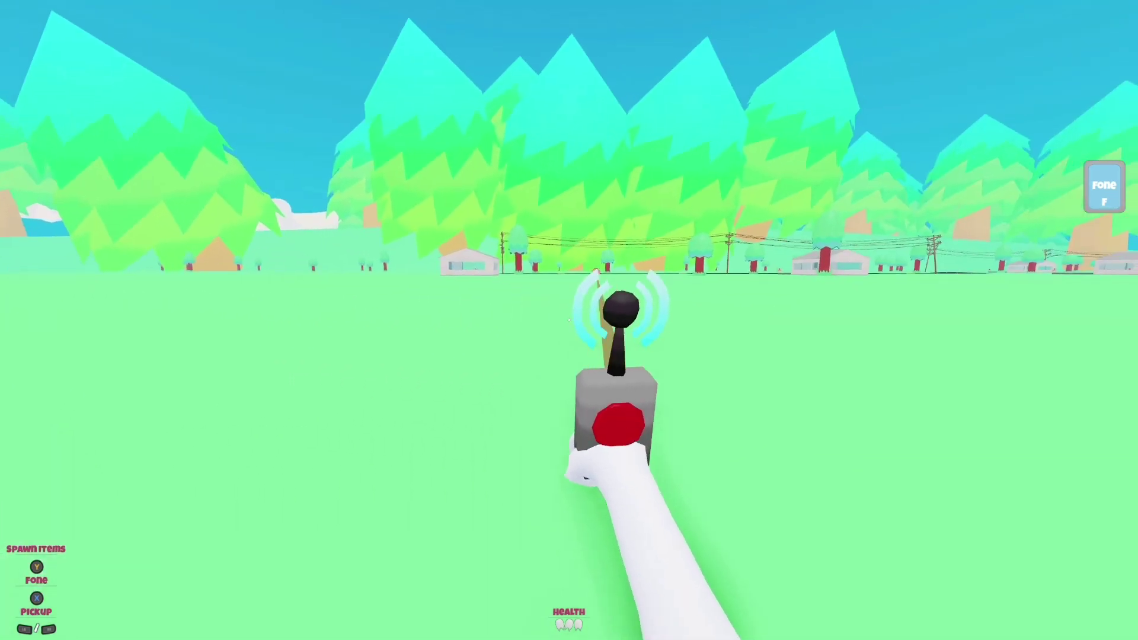
{"action": "left_click", "coordinate": [570, 320]}
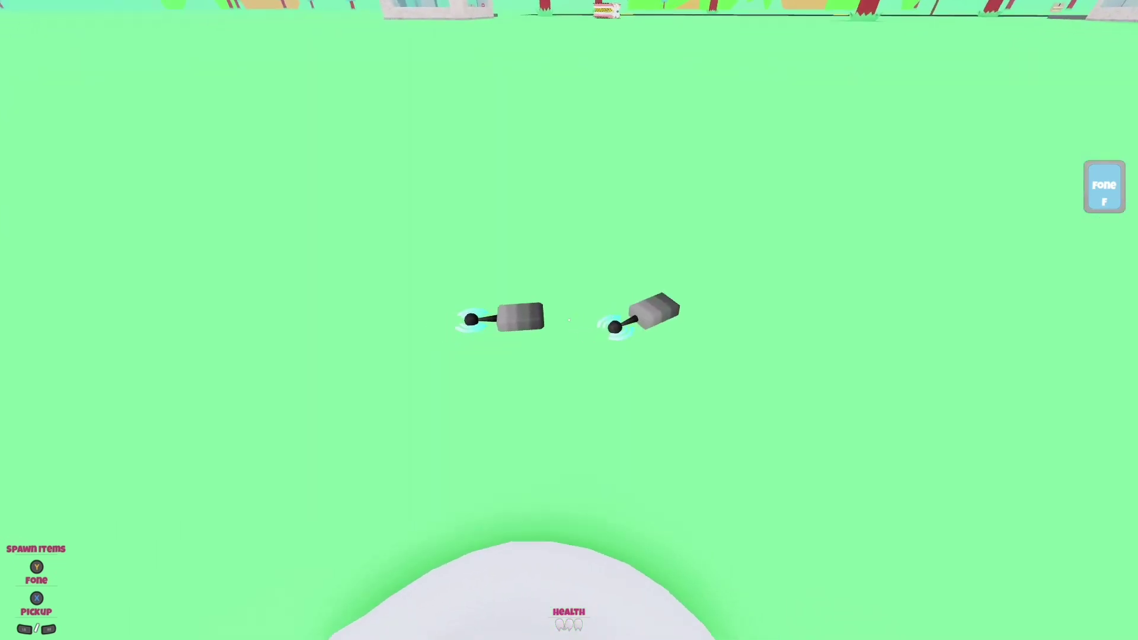
Hold a remote in each hand, fire the right one three times, then drop both.
{"action": "right_click", "coordinate": [569, 320]}
{"action": "left_click", "coordinate": [569, 321]}
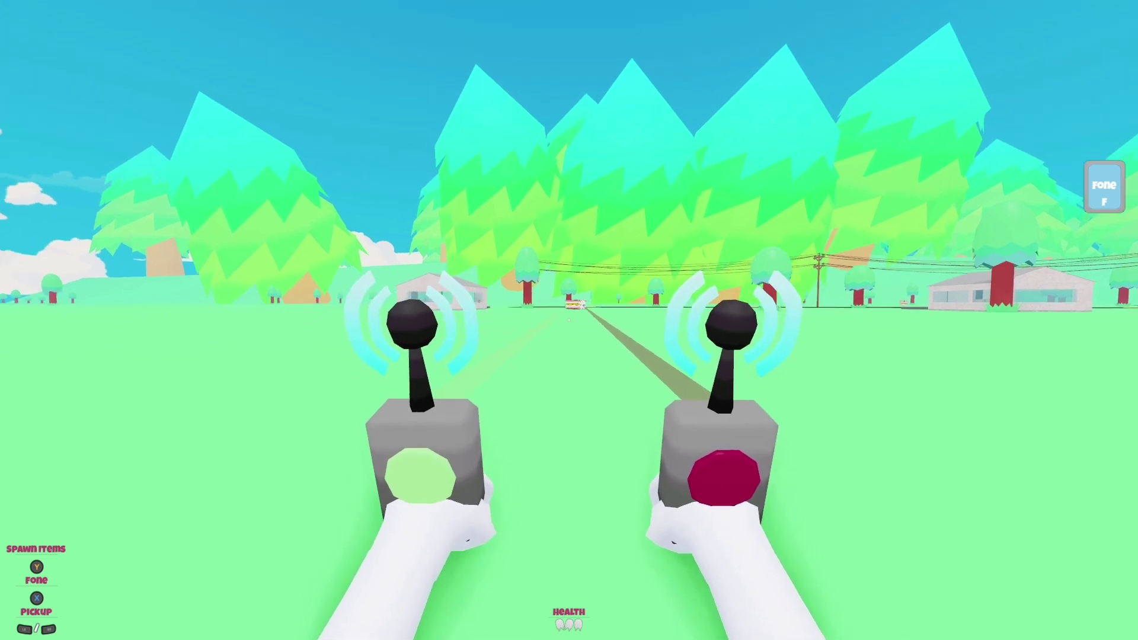
{"action": "right_click", "coordinate": [570, 320]}
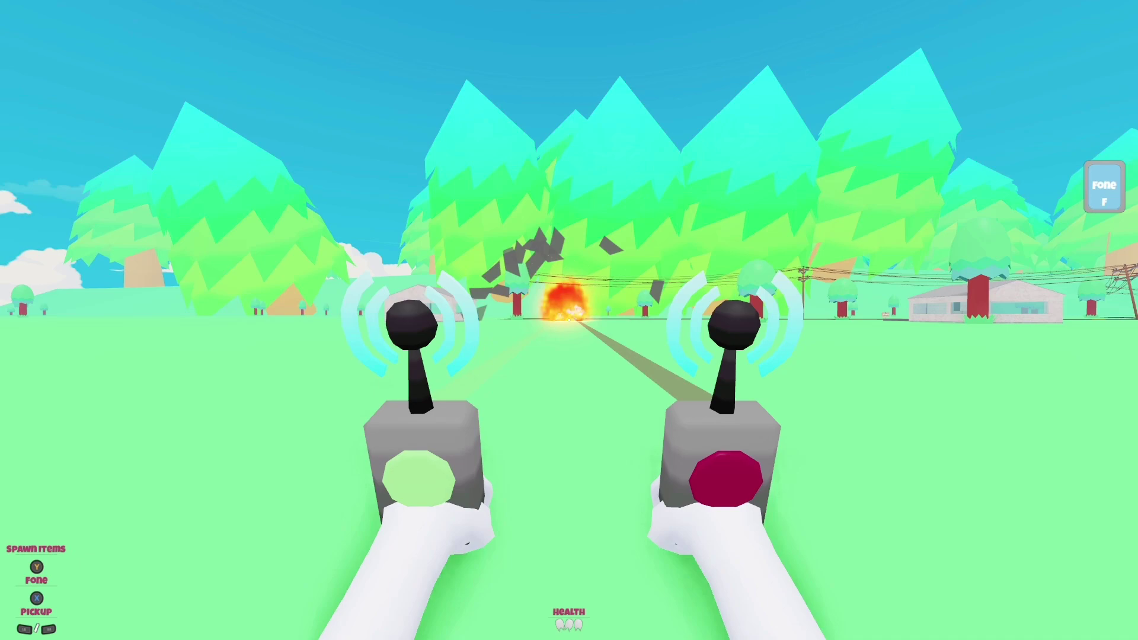
{"action": "right_click", "coordinate": [570, 320]}
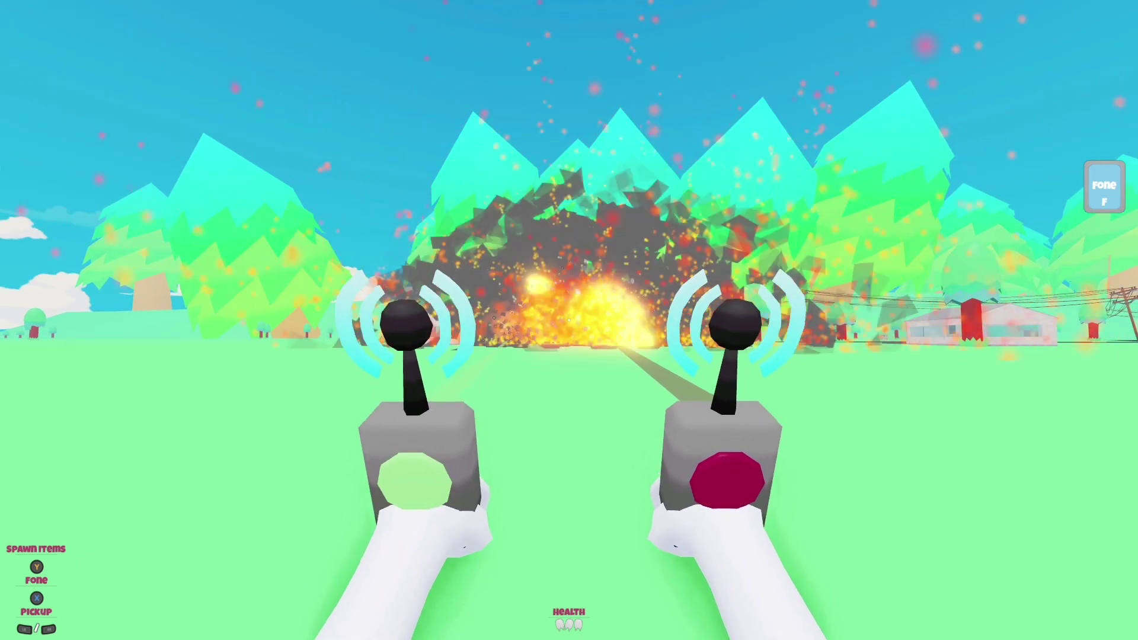
{"action": "right_click", "coordinate": [569, 320]}
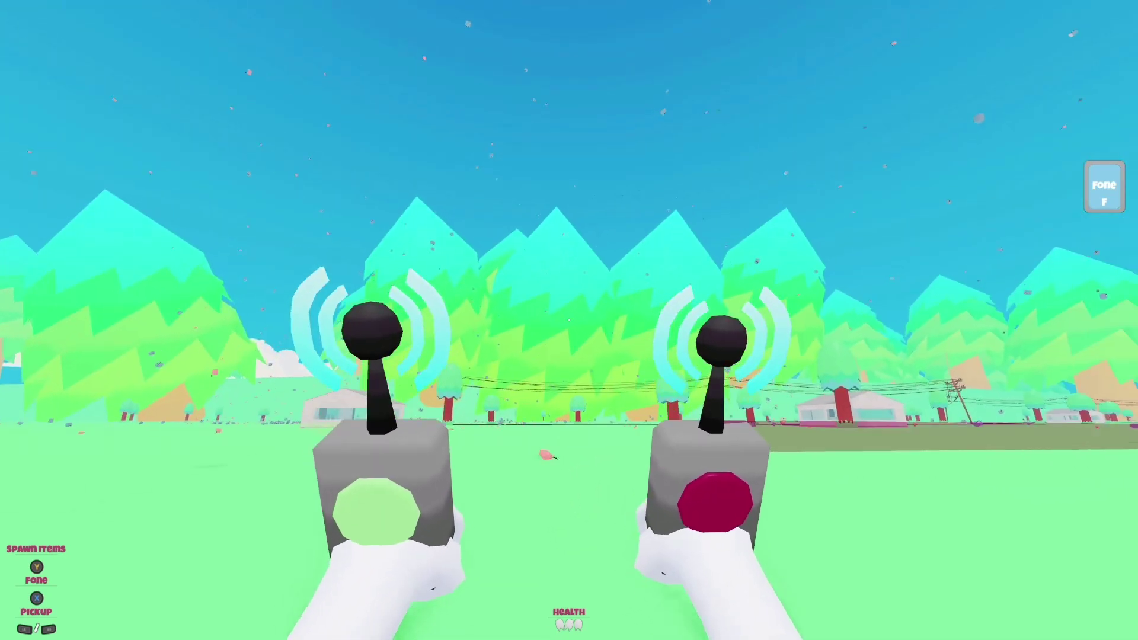
{"action": "left_click", "coordinate": [569, 320]}
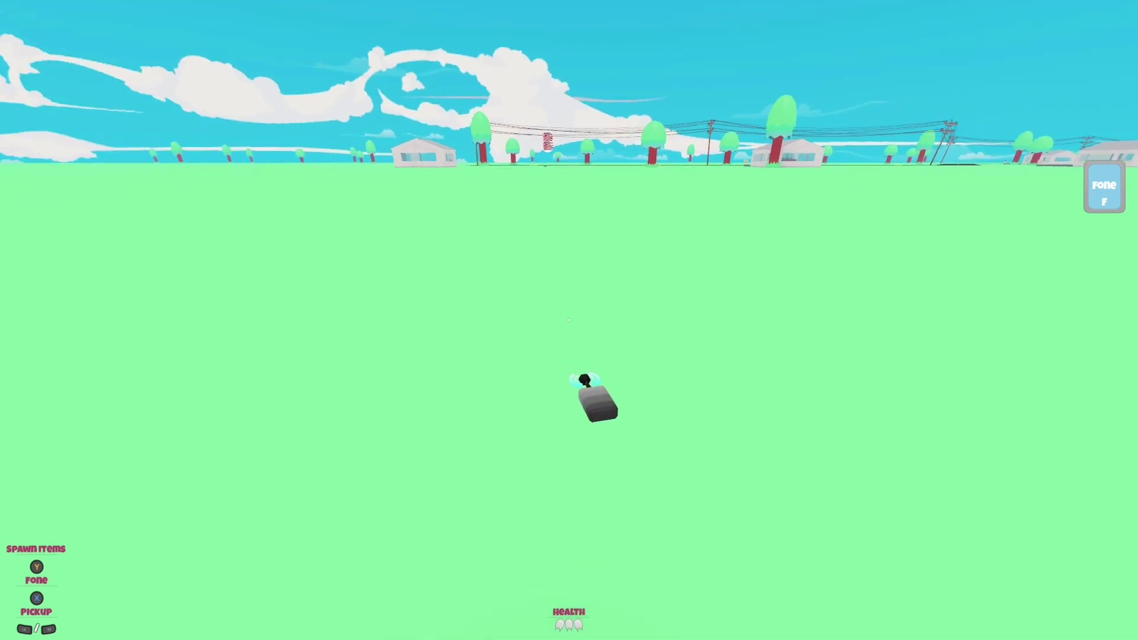
Pick up the green-button remote, set off its blast, then drop it on the grass.
{"action": "left_click", "coordinate": [569, 319]}
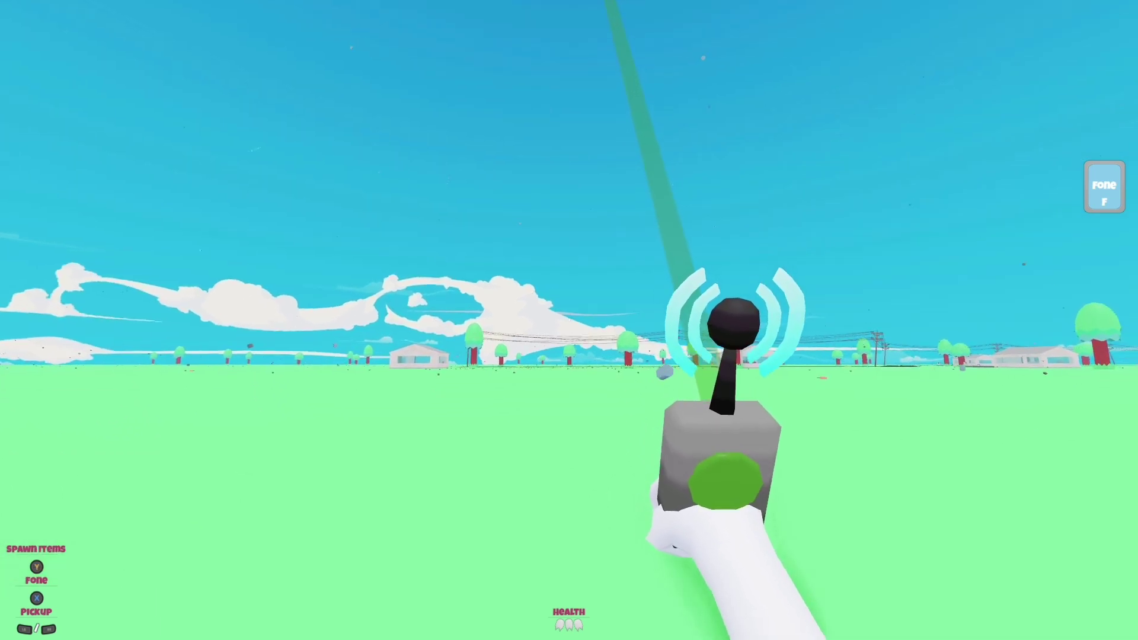
{"action": "left_click", "coordinate": [570, 320]}
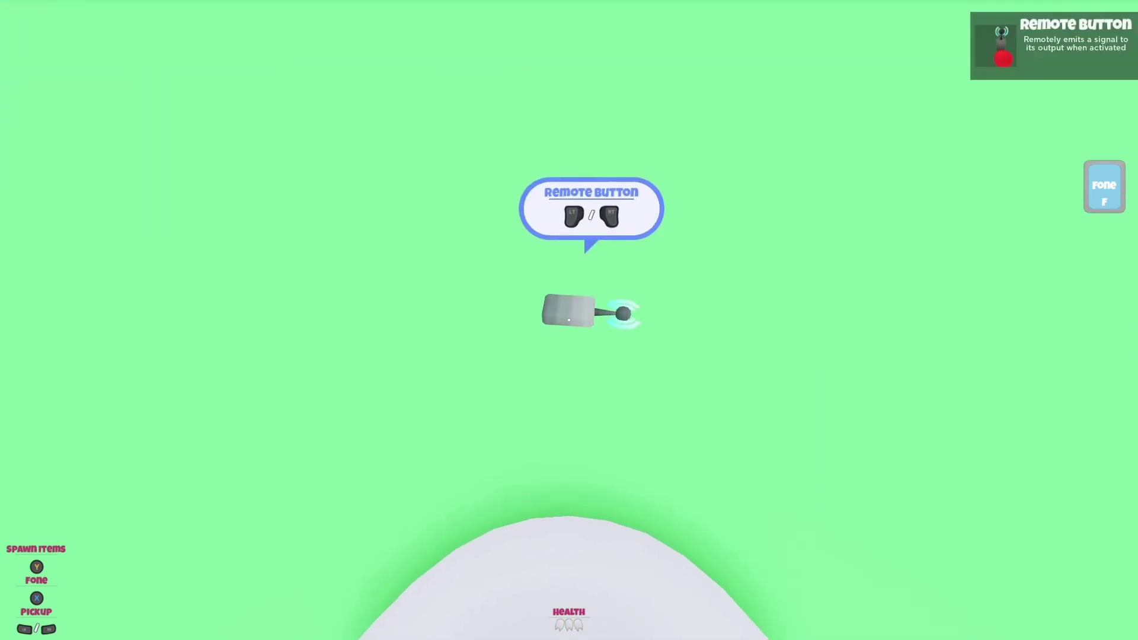
Fire the blue-button remote toward the horizon, drop it with E, then regrab and detonate the final bomb.
{"action": "left_click", "coordinate": [570, 320]}
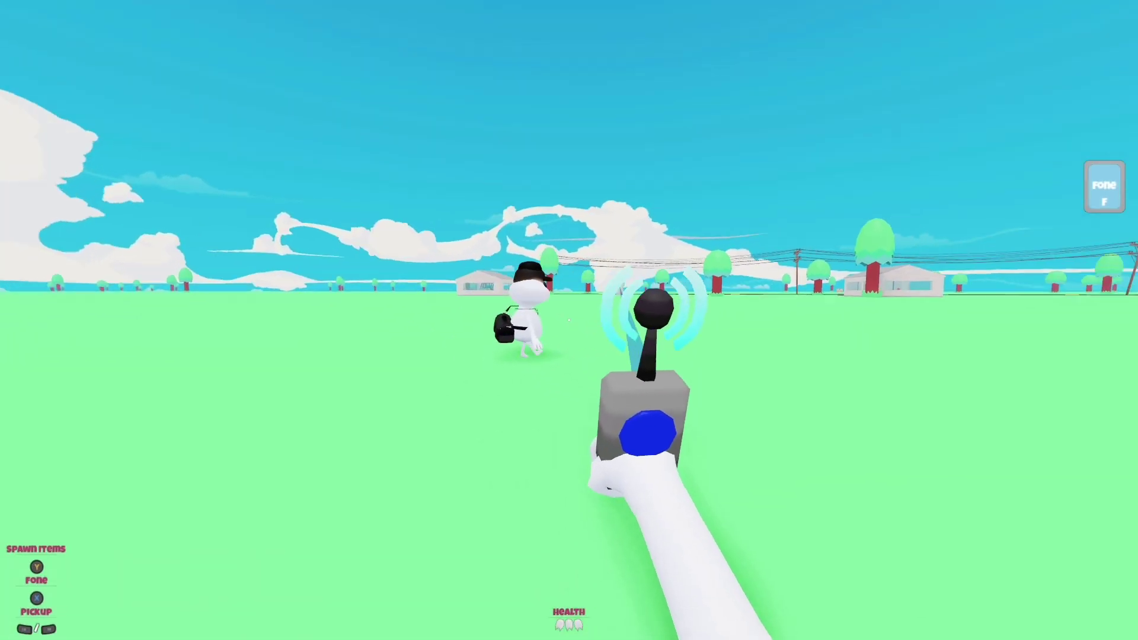
{"action": "left_click", "coordinate": [570, 320]}
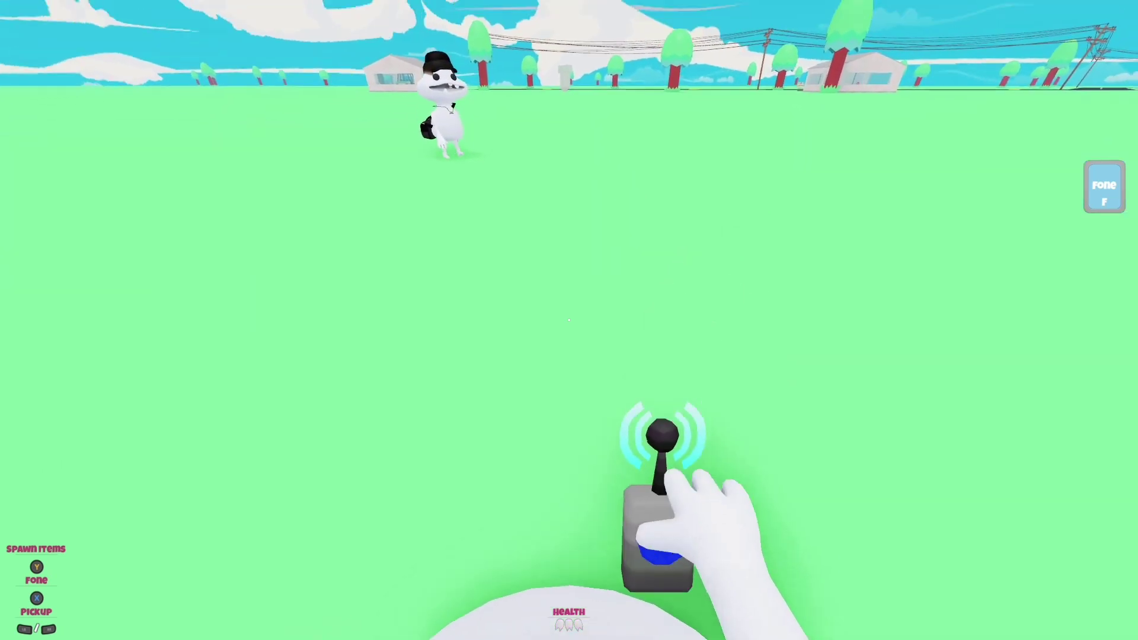
{"action": "key", "text": "e"}
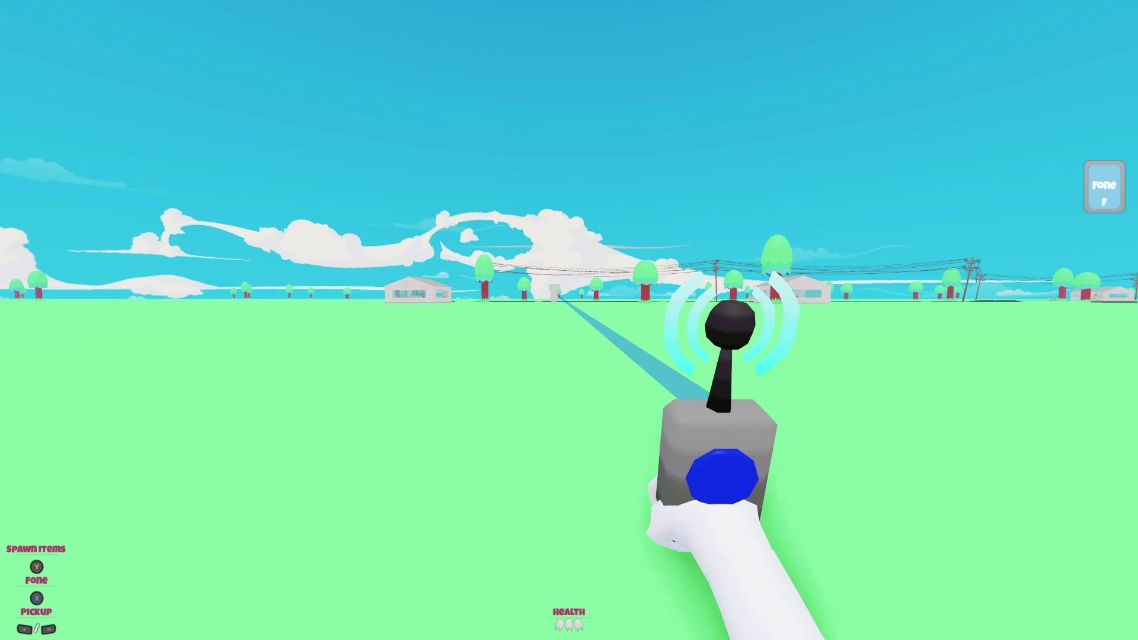
{"action": "left_click", "coordinate": [568, 320]}
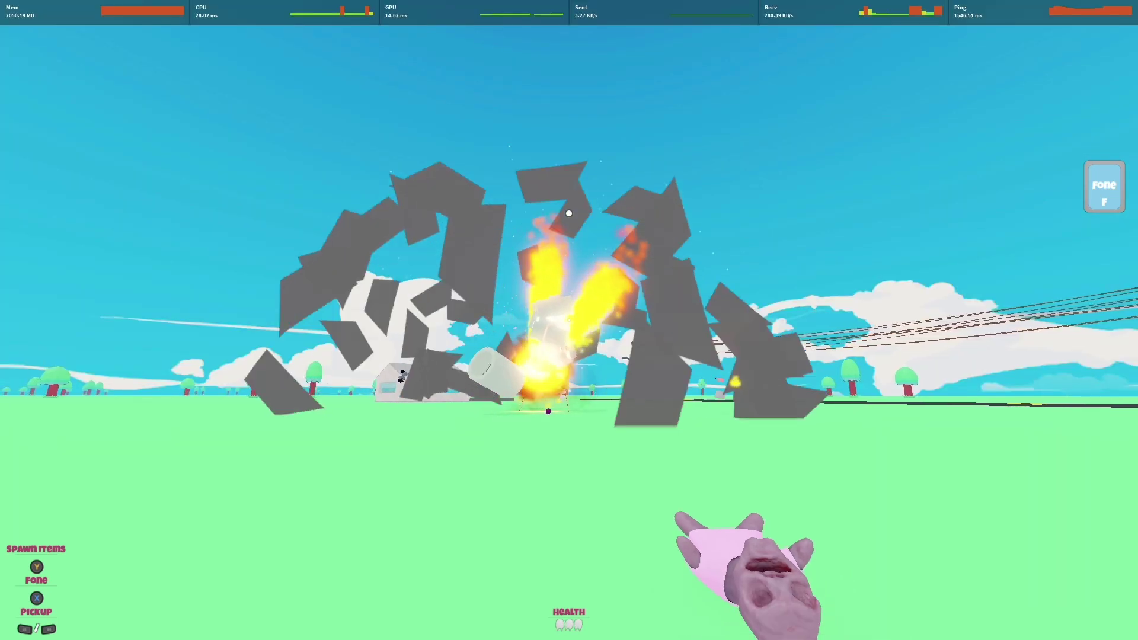